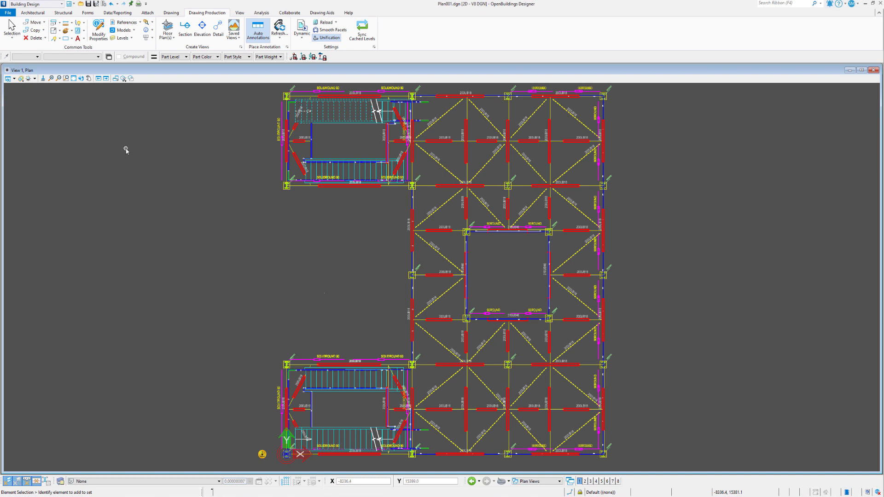
Open the plan's References dialog and expand the cached visible-edge sync dropdown
click(139, 22)
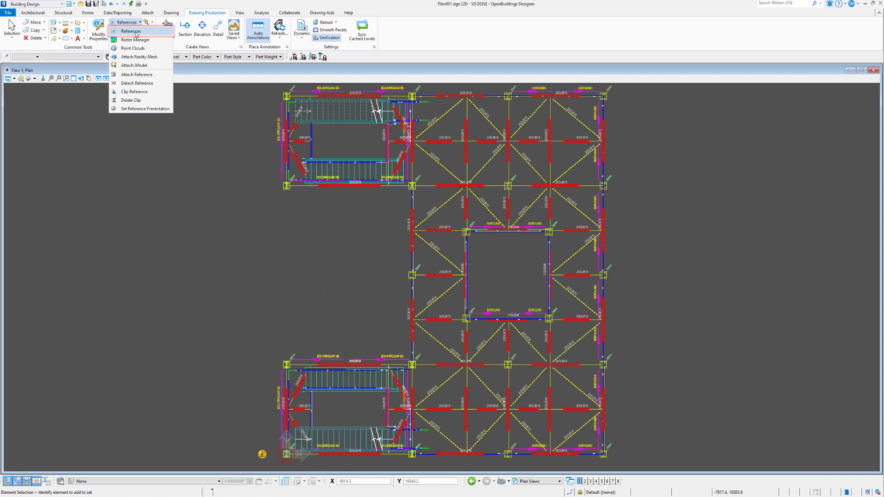
click(136, 32)
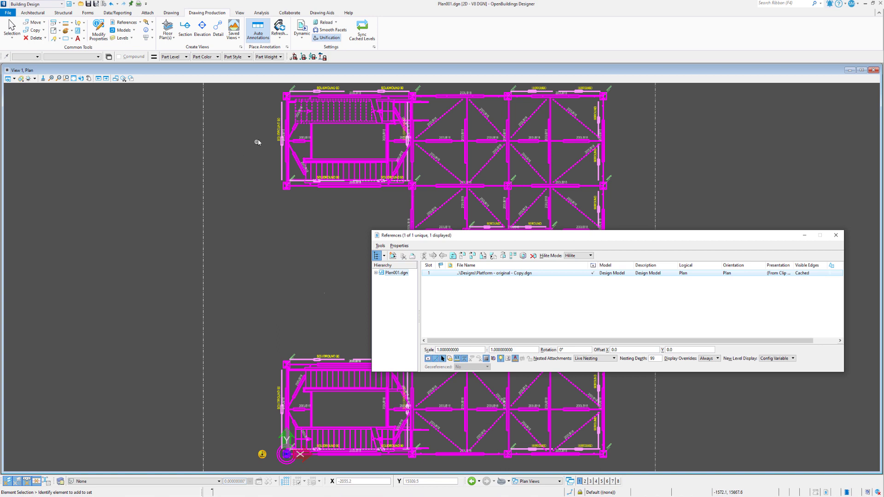
click(303, 40)
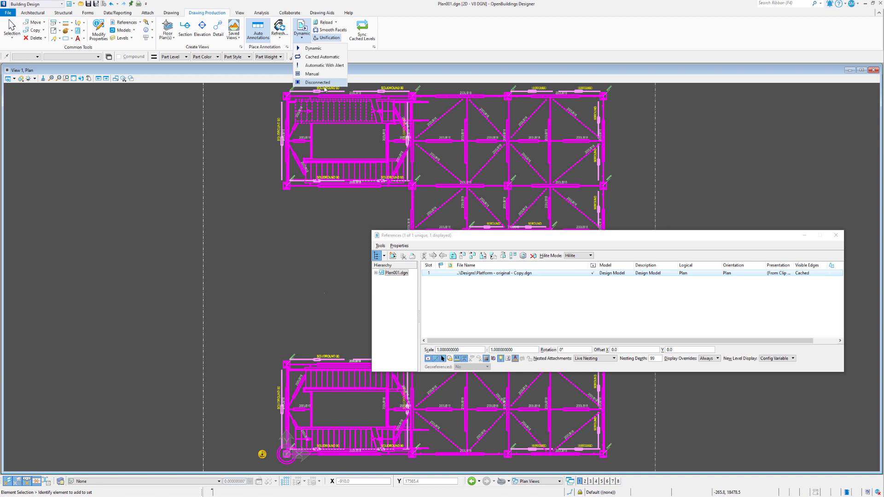
Choose Automatic With Alert, then review the reference's Cache Synch choices without changing them
click(316, 66)
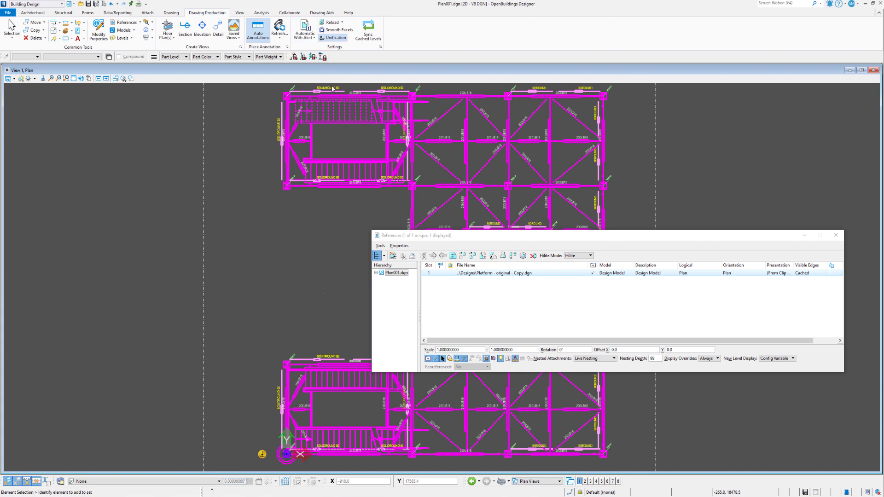
click(814, 273)
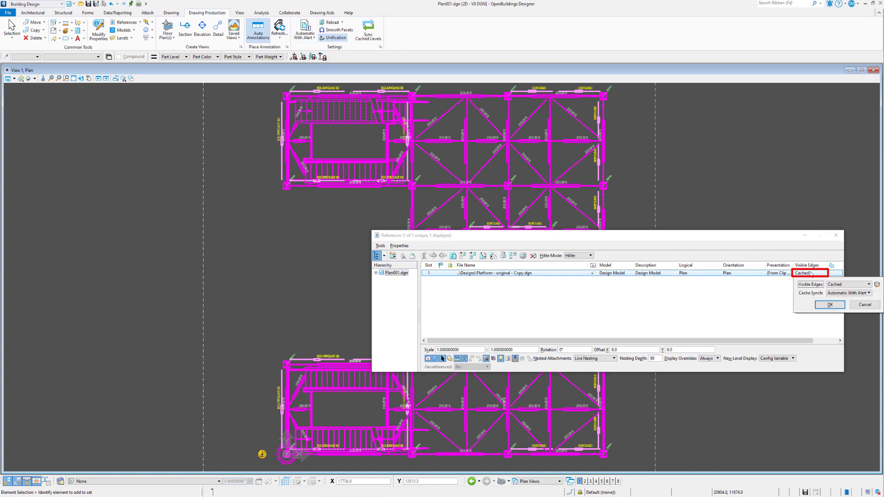
click(851, 297)
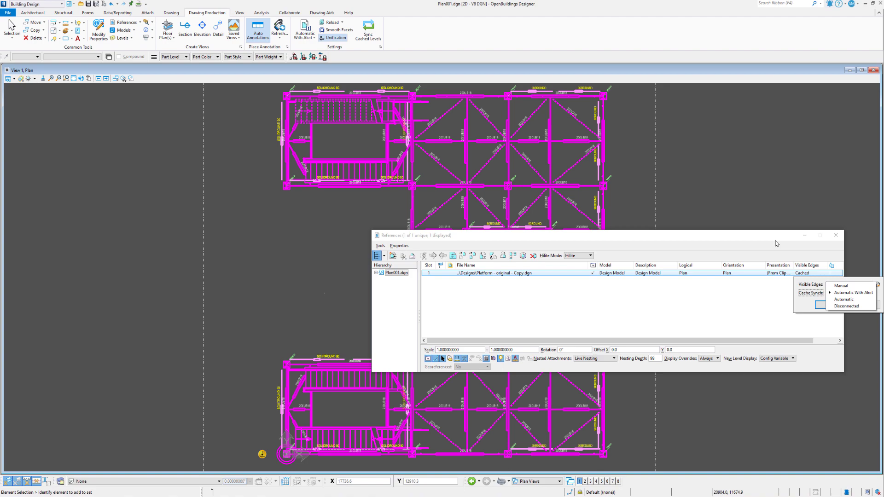
key(Escape)
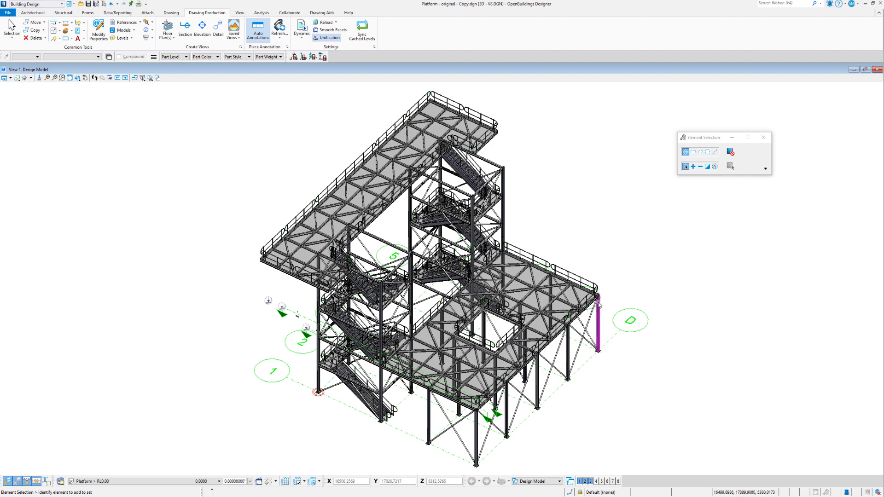
Copy the platform's edge steel beam just outside the corner, then return to Element Selection
scroll(599, 305, up, 5)
scroll(599, 305, up, 2)
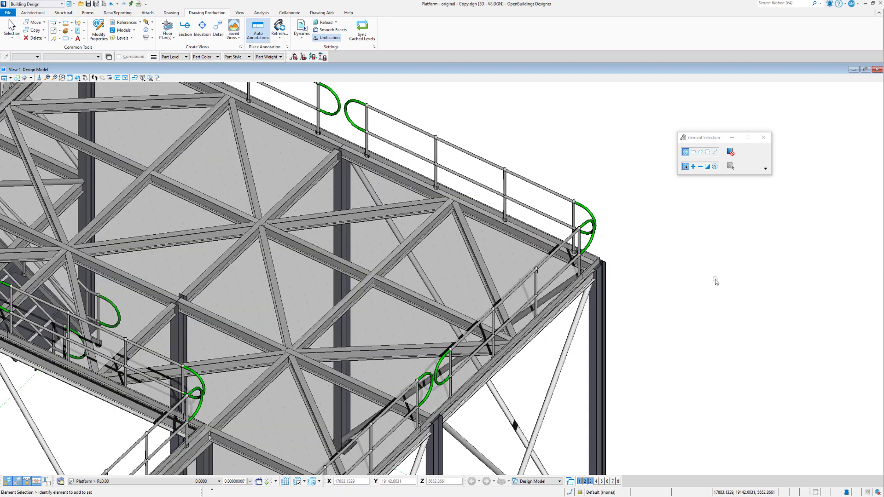
right_click(714, 282)
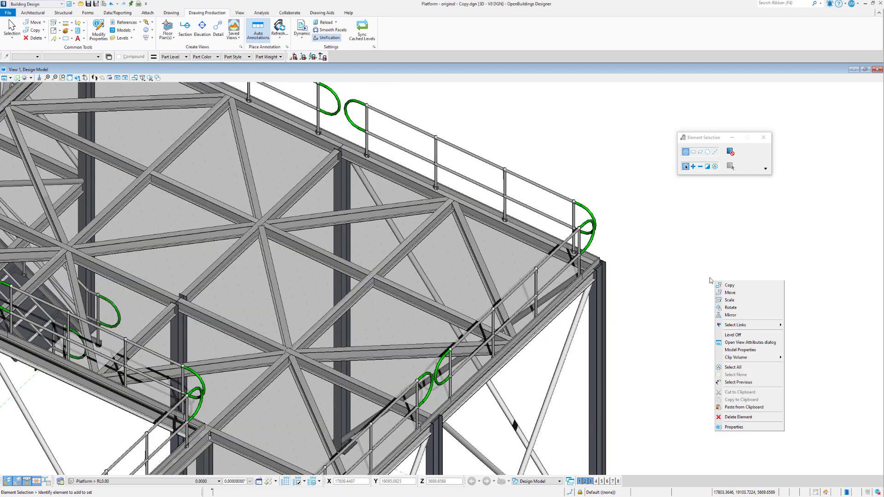
click(732, 288)
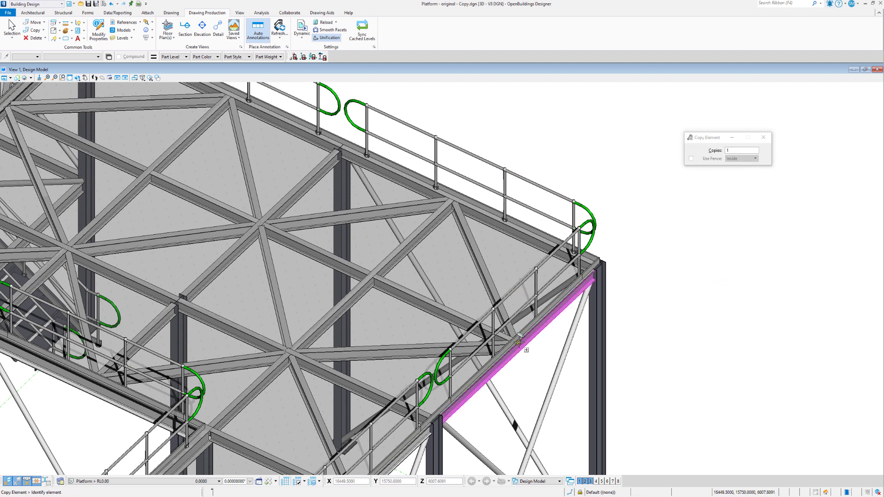
click(527, 348)
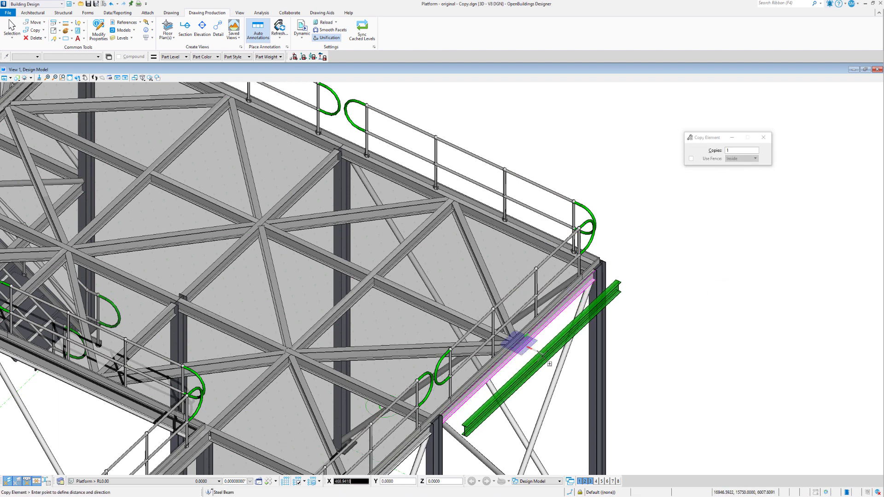
click(550, 363)
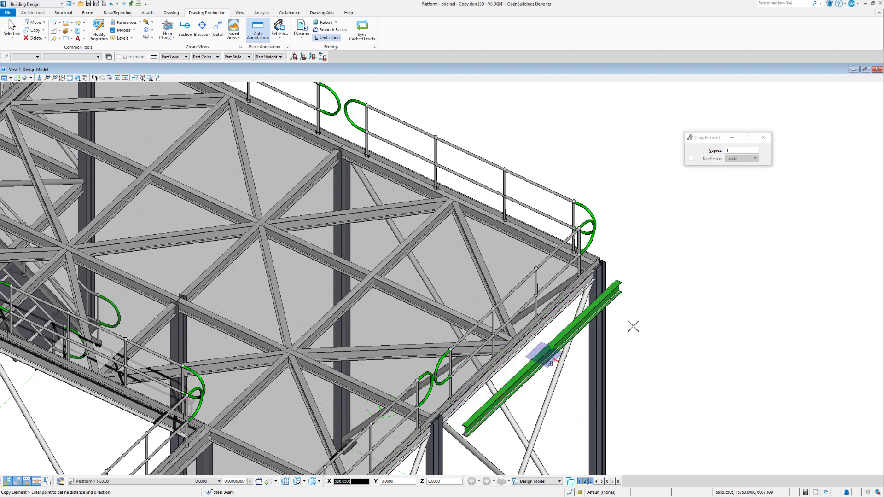
right_click(638, 318)
scroll(640, 317, down, 5)
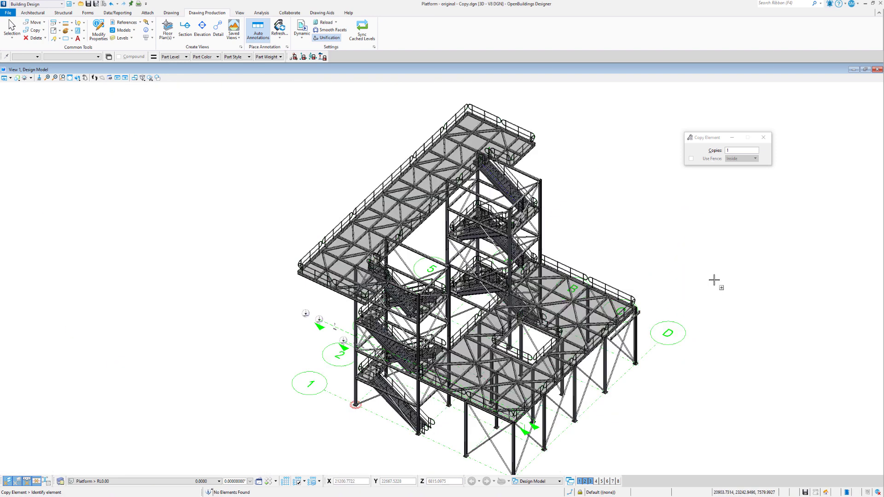
right_click(724, 291)
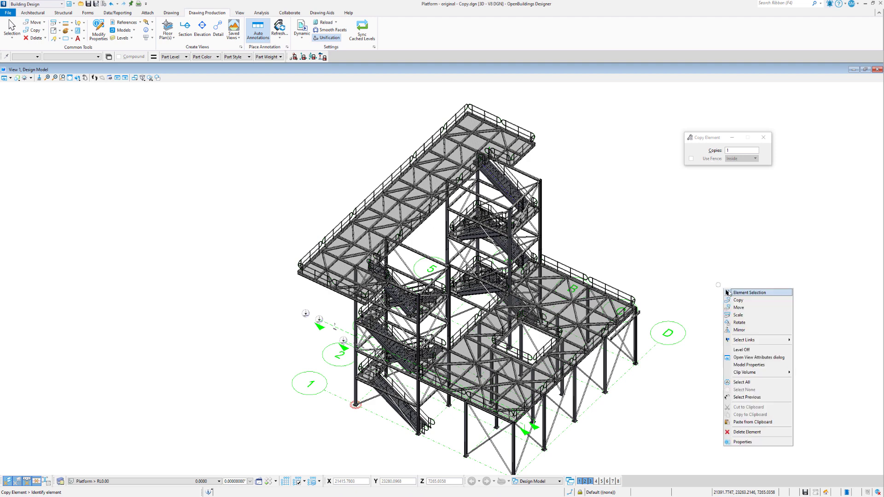
click(735, 293)
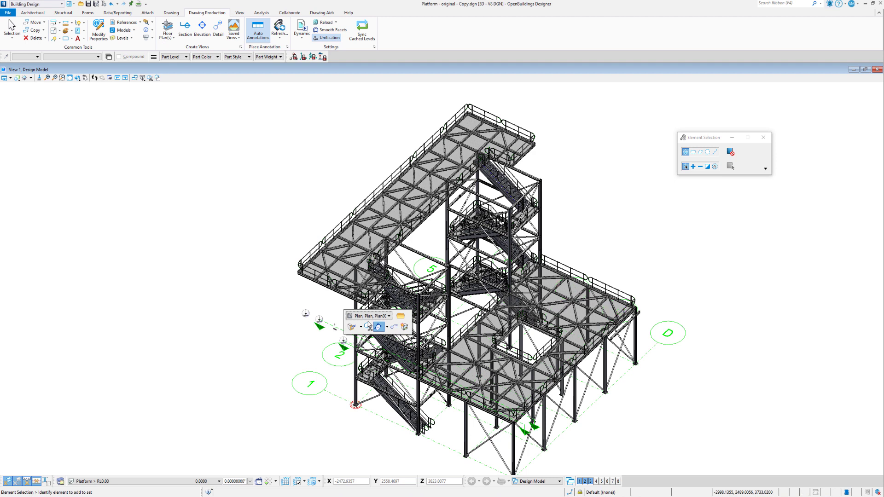
Open the Plan001 drawing from the model and move the out-of-date cache alert aside
click(400, 317)
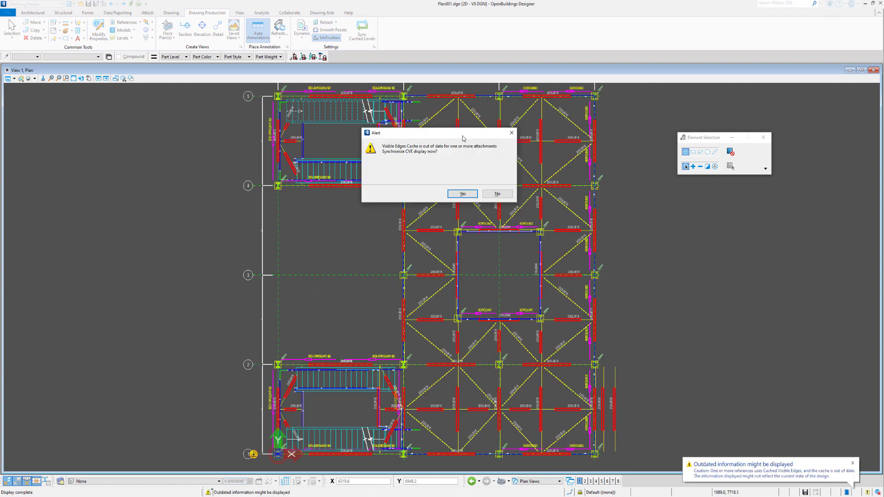
drag(475, 134, 723, 265)
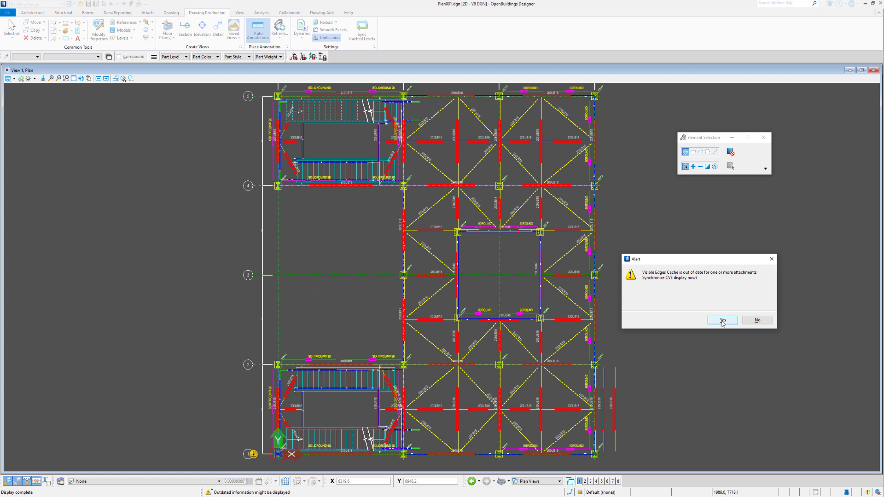
Decline syncing now and reopen References to inspect the platform reference's out-of-date cached edges flag
click(758, 320)
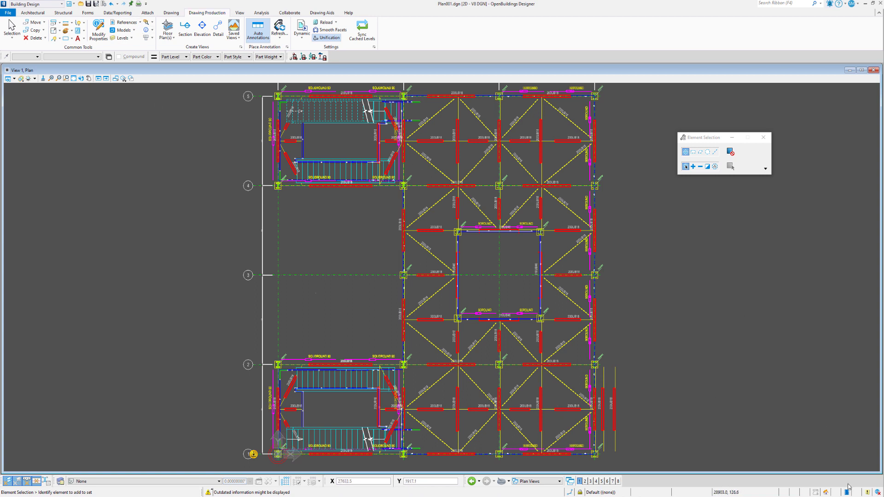
mouse_move(867, 492)
click(140, 22)
click(141, 31)
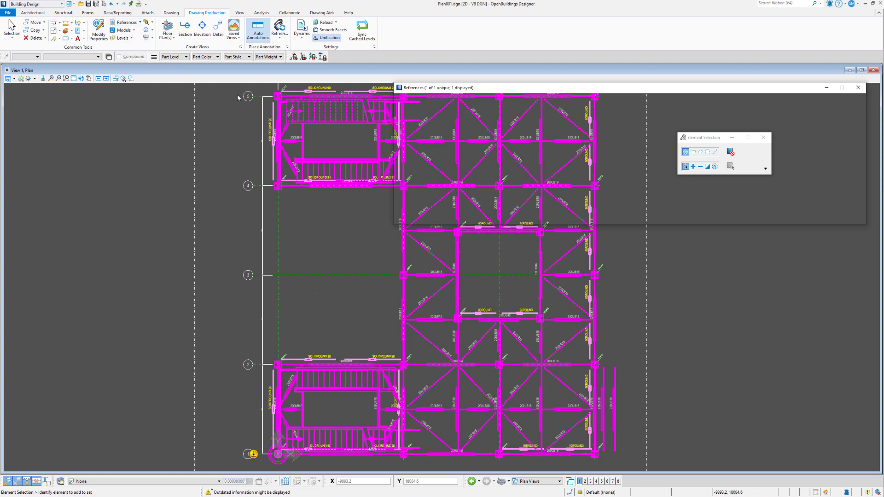
mouse_move(466, 95)
mouse_down()
mouse_move(331, 179)
mouse_move(183, 221)
mouse_up()
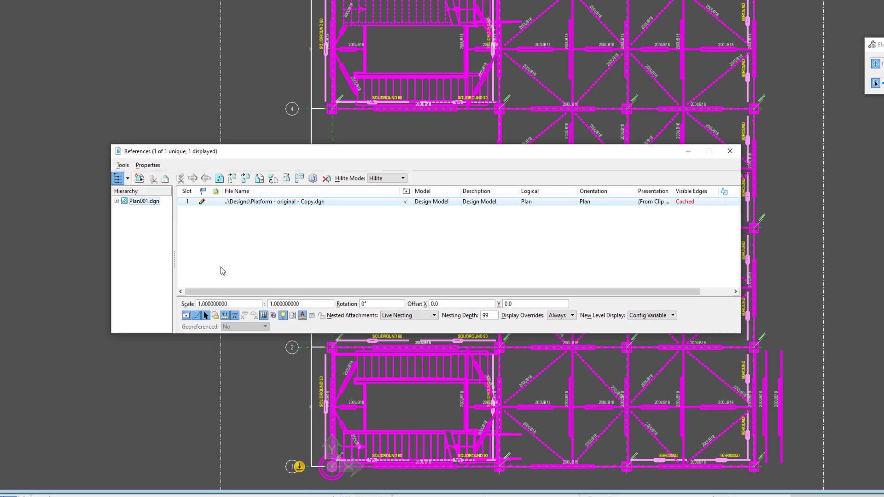
mouse_move(204, 205)
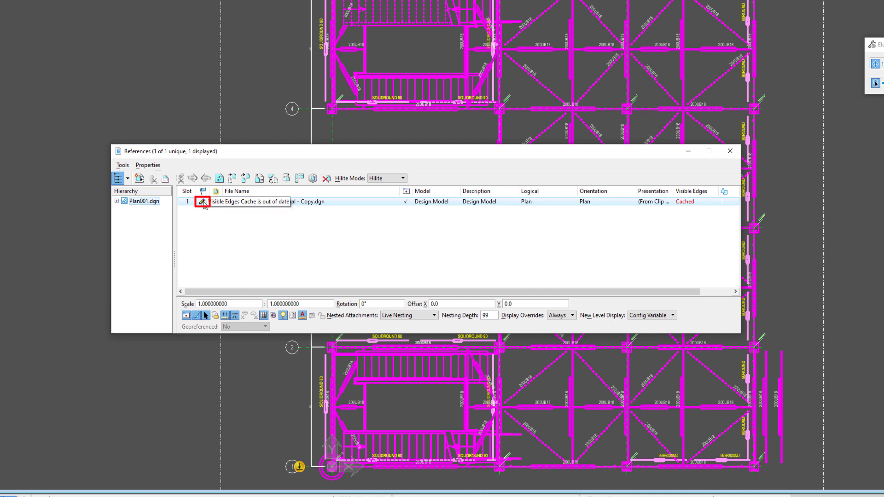
mouse_move(695, 206)
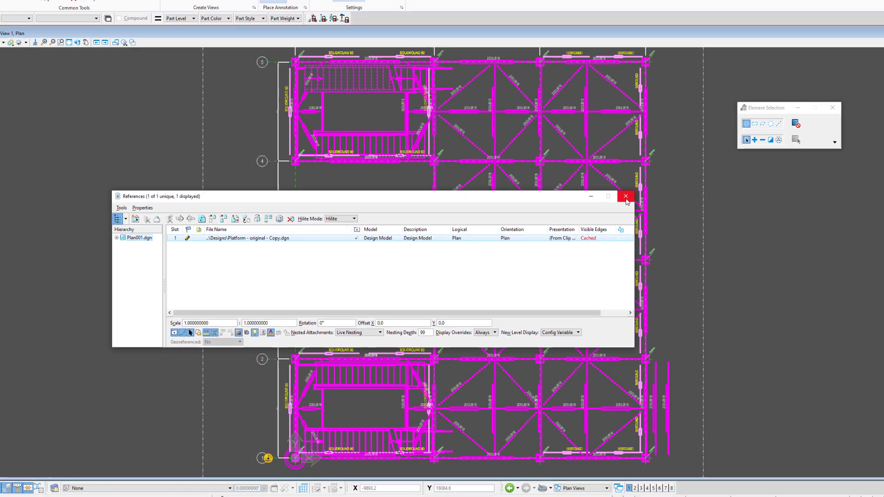
click(625, 198)
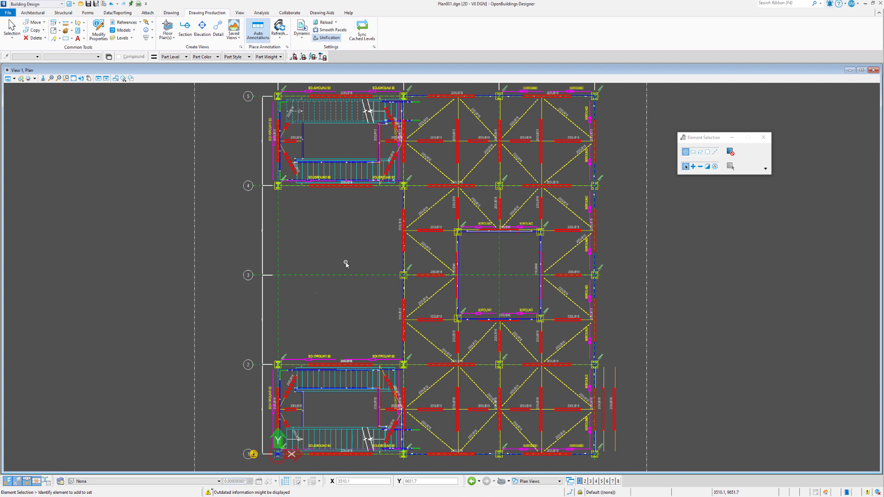
click(336, 22)
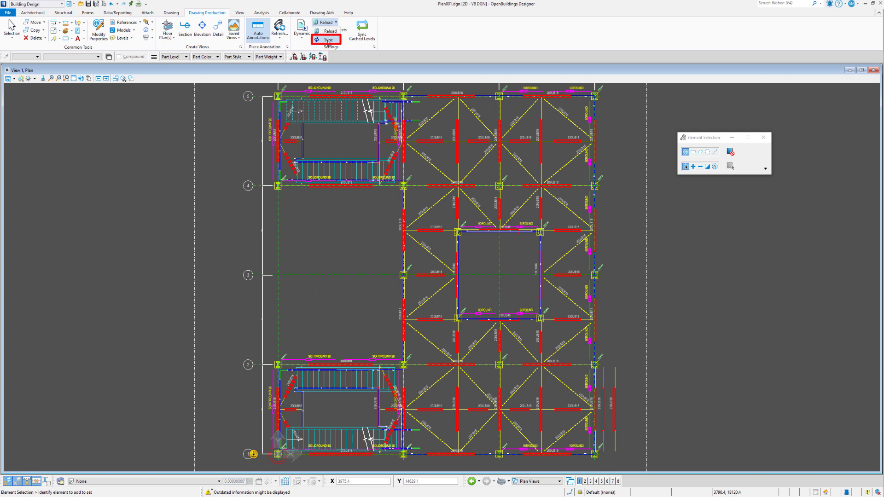
click(328, 40)
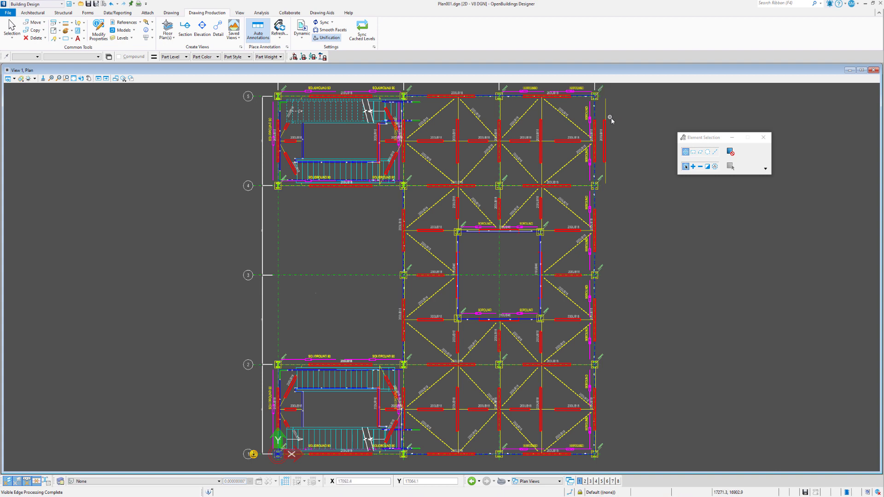
scroll(611, 118, up, 3)
scroll(611, 118, down, 3)
scroll(612, 119, down, 2)
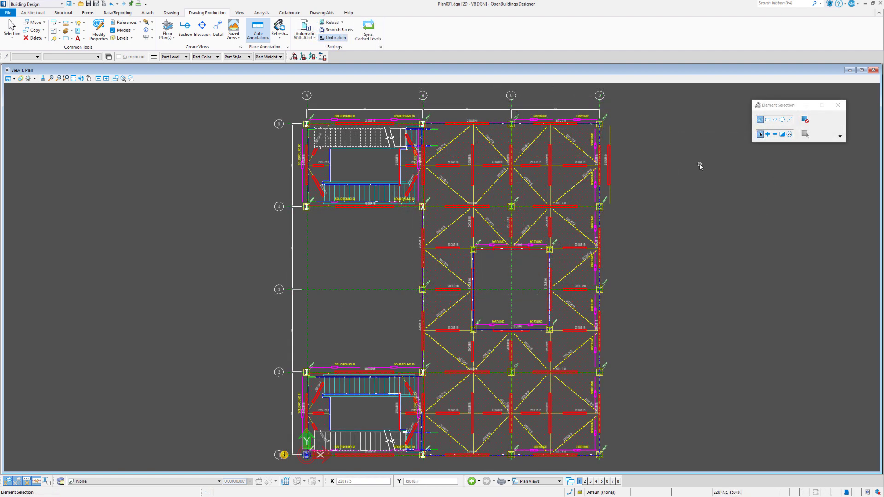
Change the plan's visible-edge cache updating from Automatic With Alert to Manual
click(313, 38)
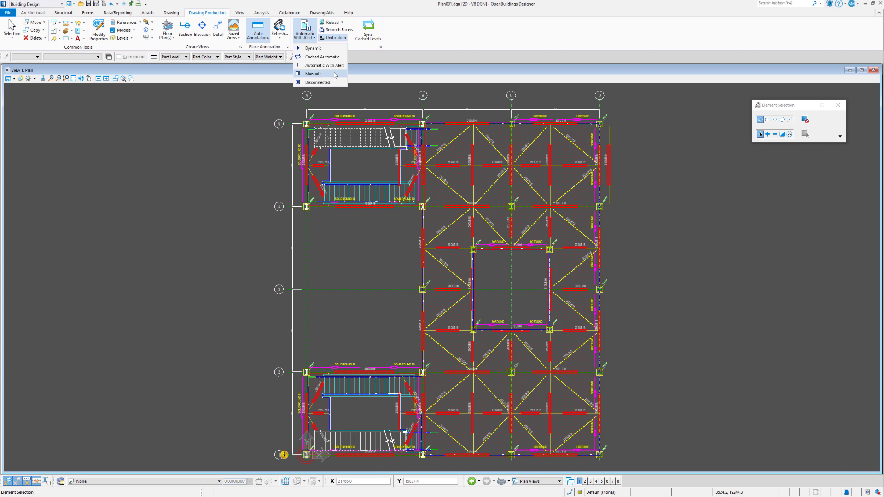
click(335, 74)
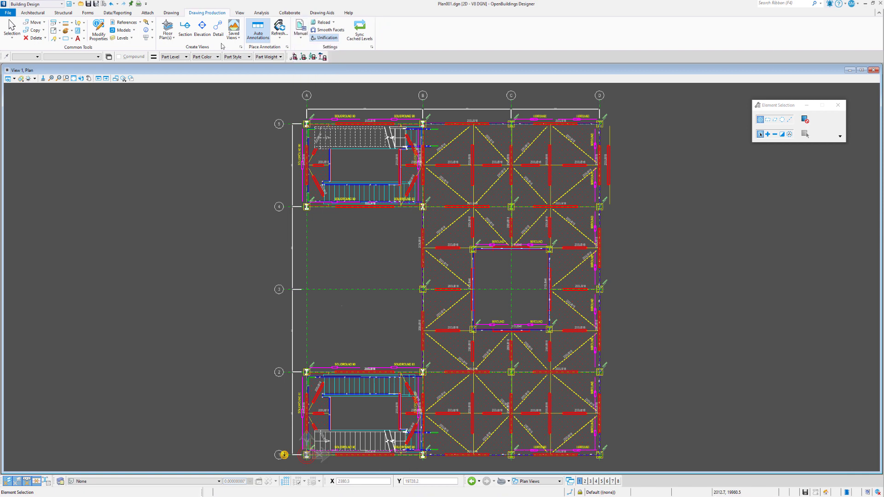
Set the Platform reference's visible edges to Cached with Manual Cache Synch, then close References
click(140, 22)
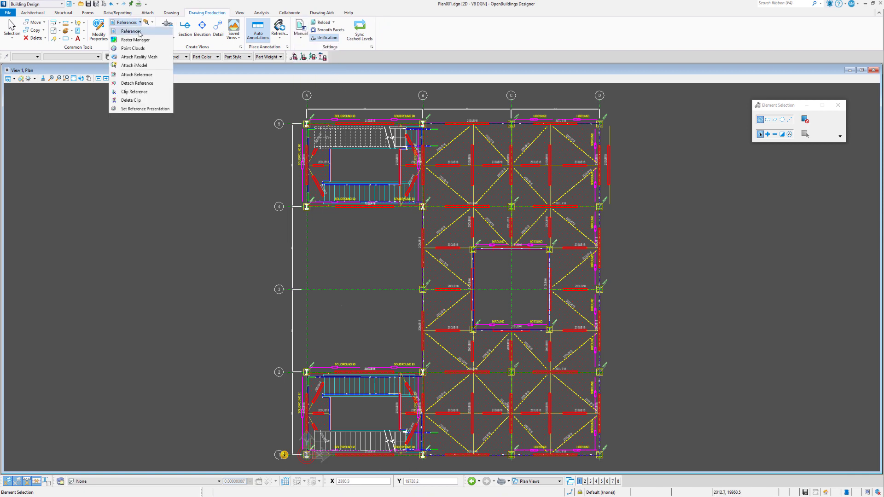
click(141, 32)
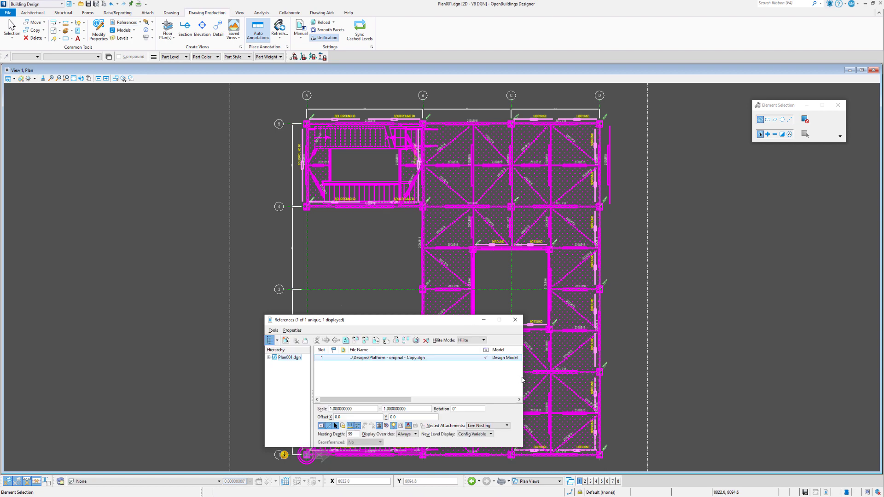
drag(523, 379, 739, 387)
click(700, 358)
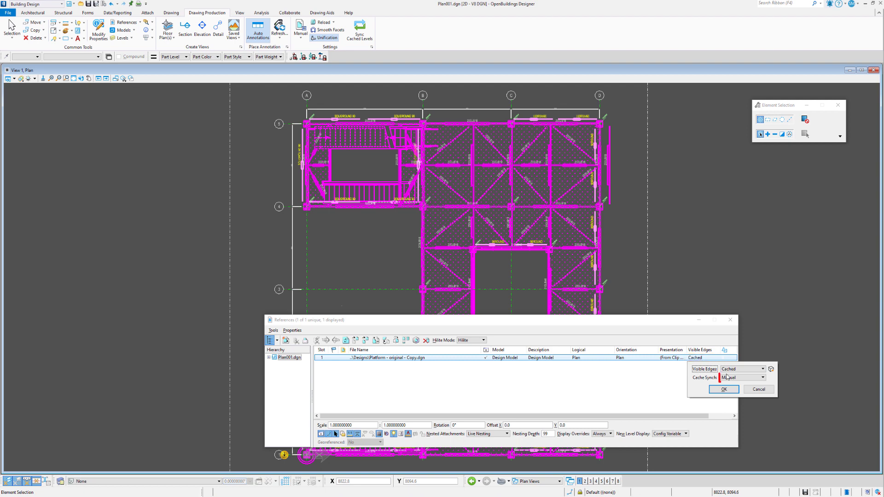
click(723, 389)
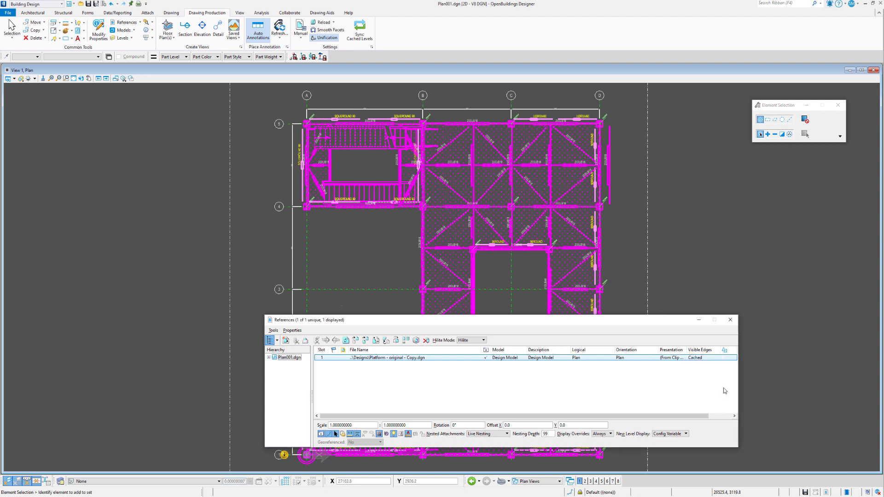
click(730, 320)
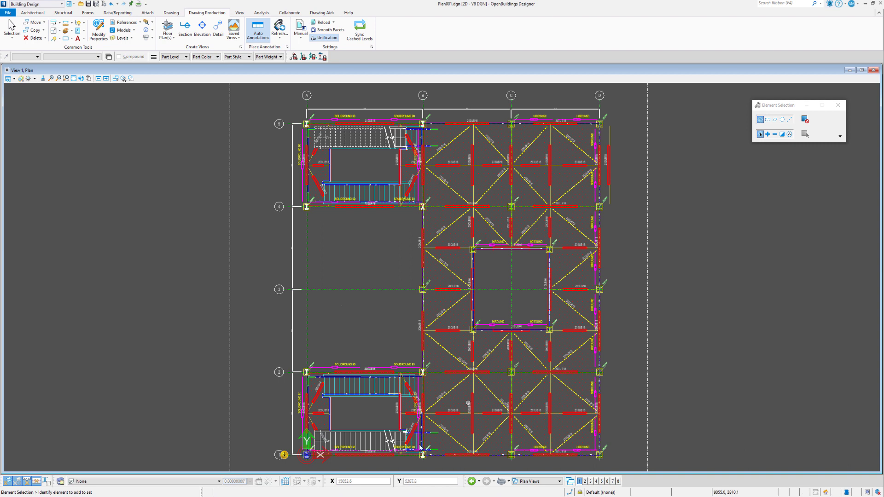
Back in the 3D model, copy a beam beside the platform corner, then select the structure
click(472, 482)
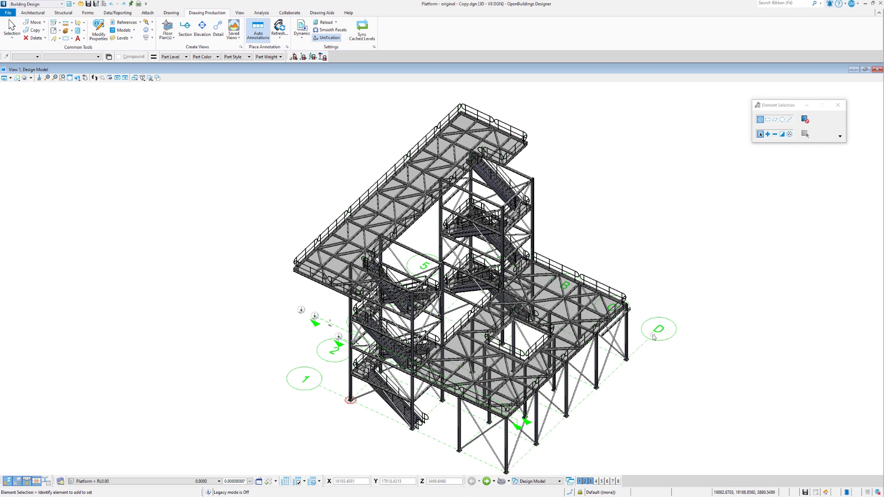
scroll(635, 311, up, 5)
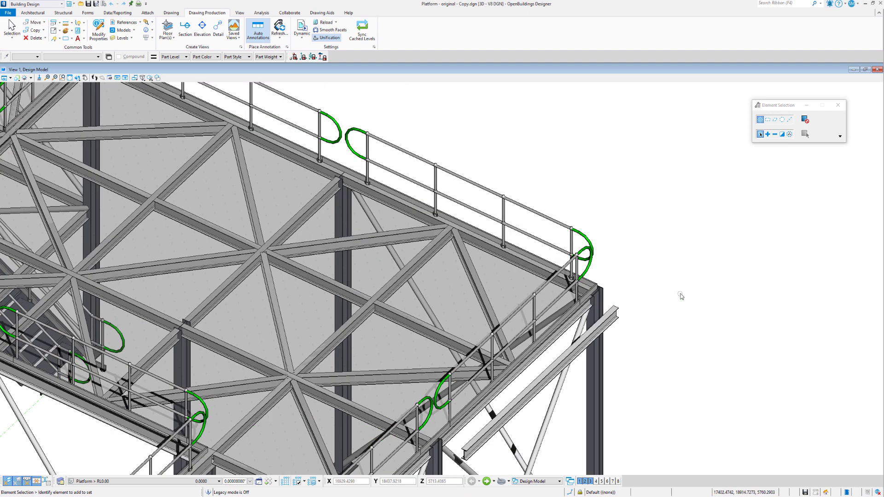
right_click(684, 296)
click(702, 302)
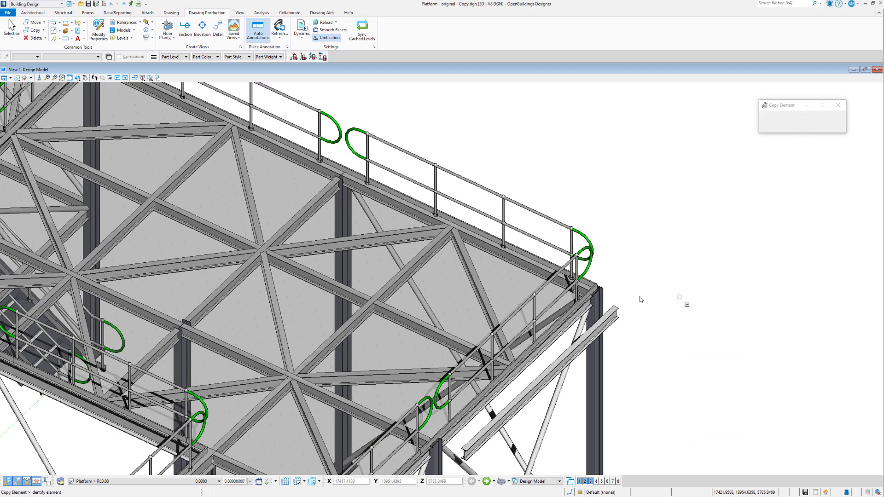
click(617, 306)
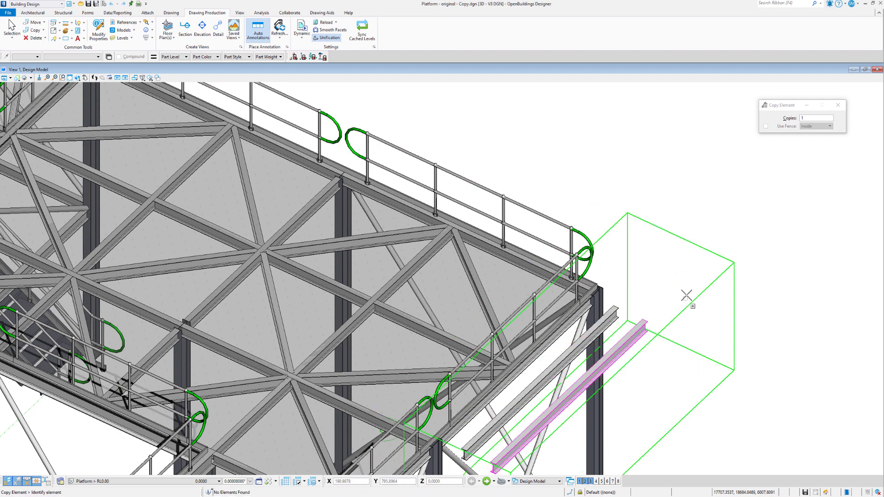
right_click(687, 299)
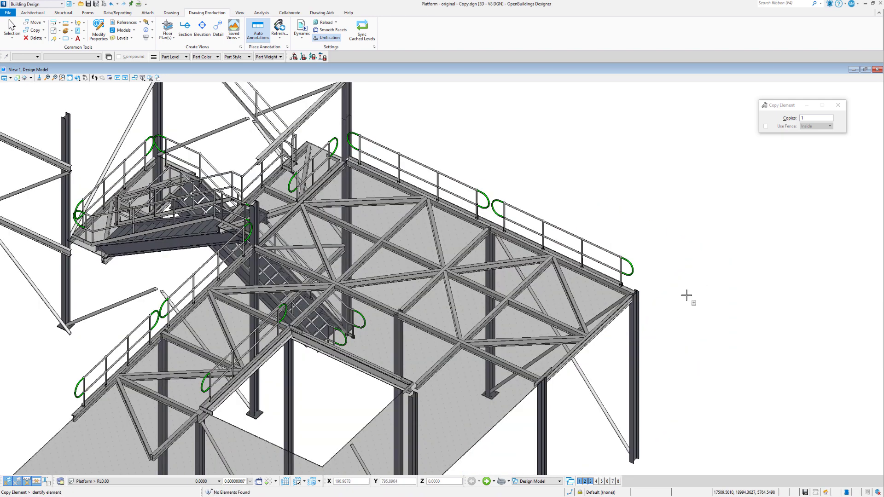
scroll(687, 296, down, 5)
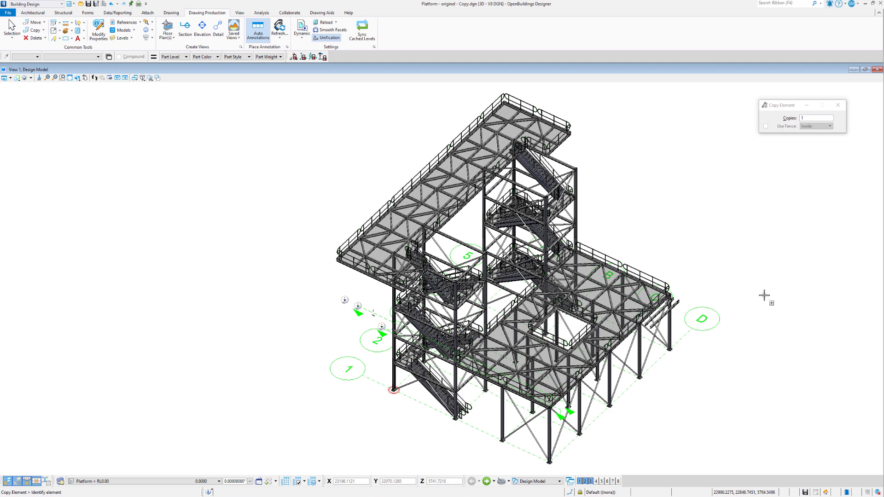
right_click(765, 295)
click(783, 307)
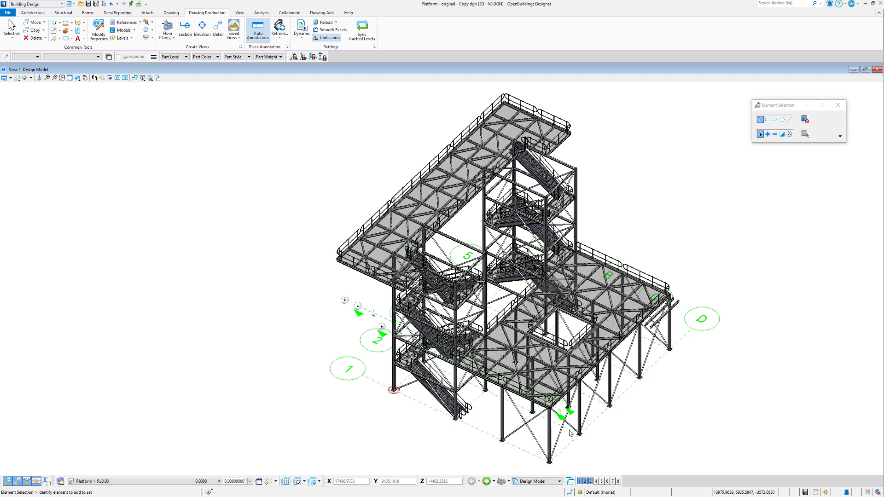
click(561, 414)
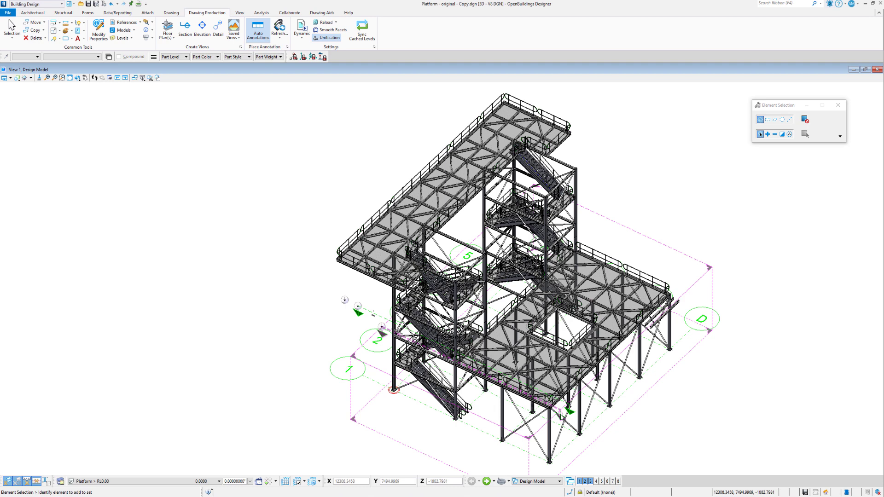
mouse_move(562, 414)
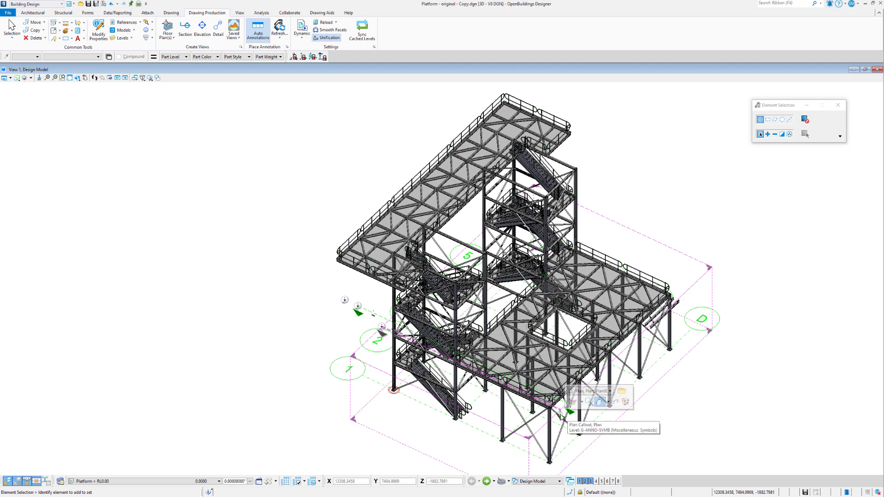
Open Plan001 from the plan callout and close the 'Outdated information might be displayed' balloon
click(622, 391)
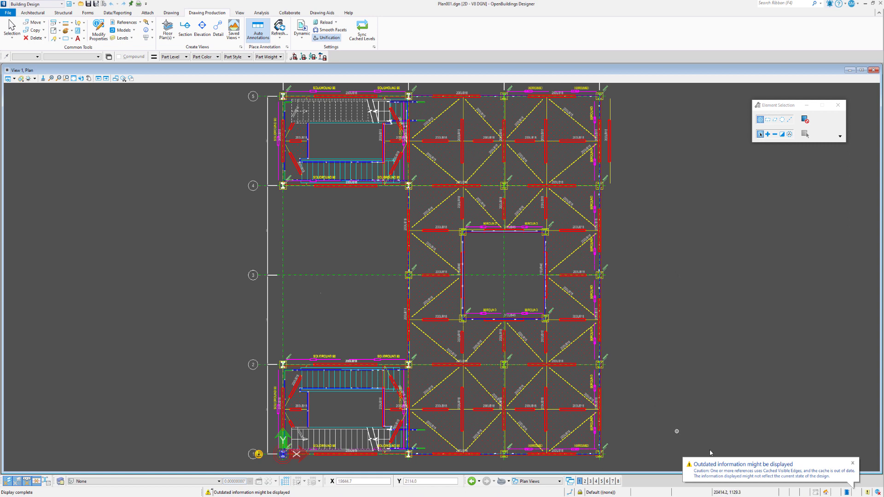
click(759, 464)
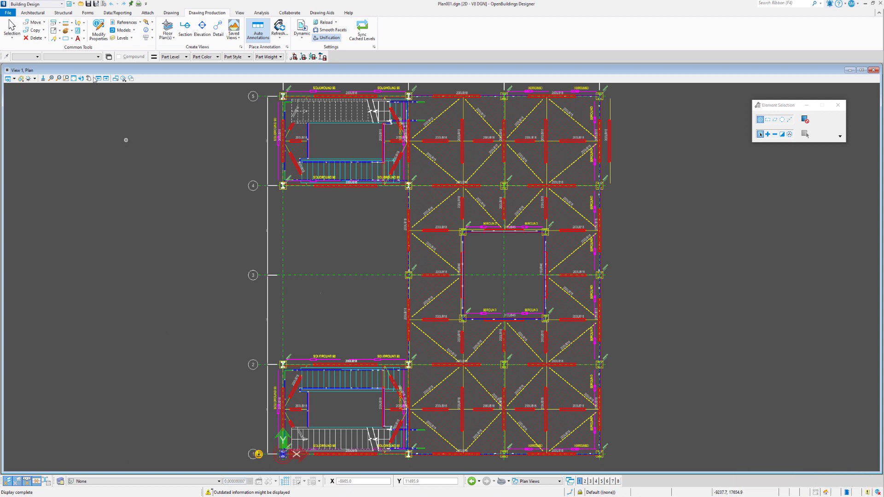
Check the red Cached status in References, then Sync the cached visible edges from the Reload menu
click(140, 22)
click(135, 32)
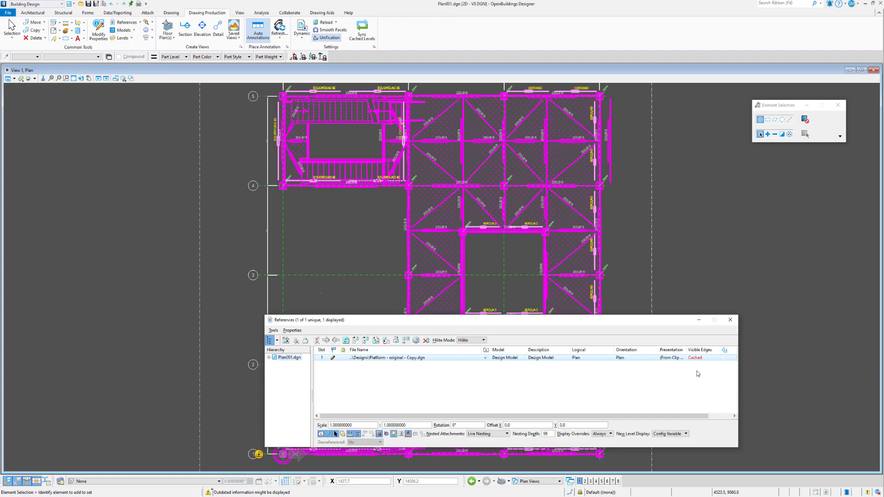
click(695, 375)
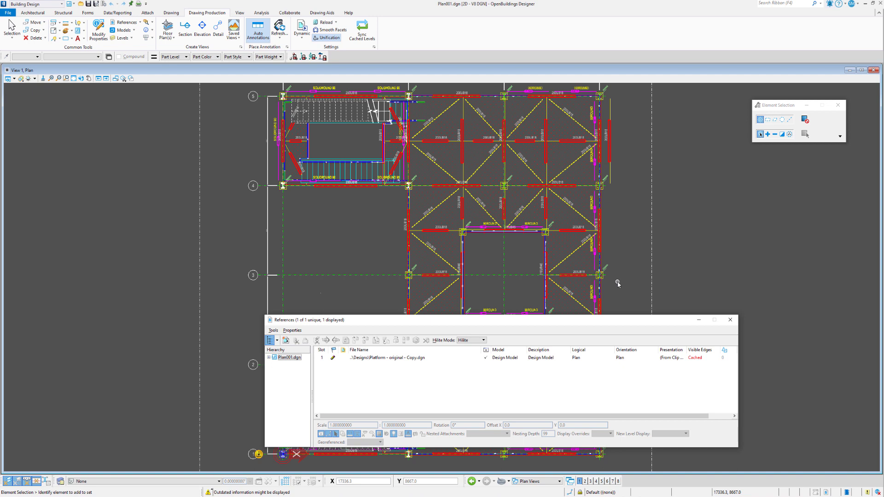
click(336, 22)
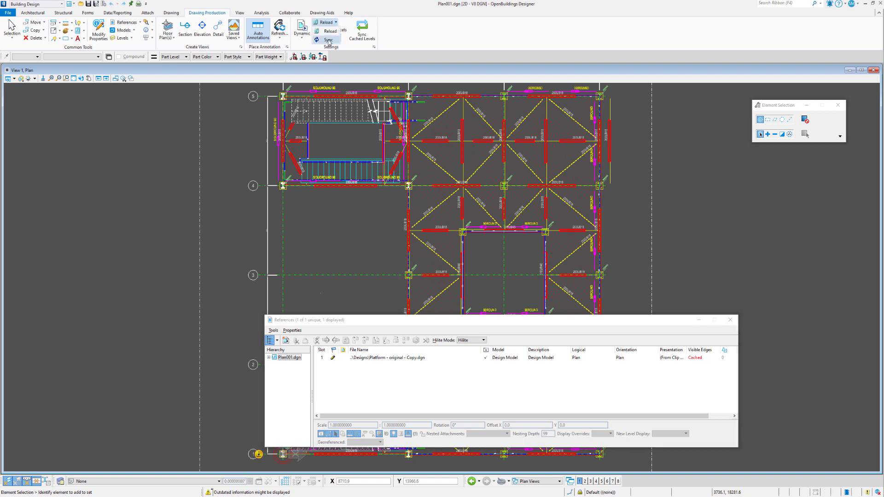
click(329, 41)
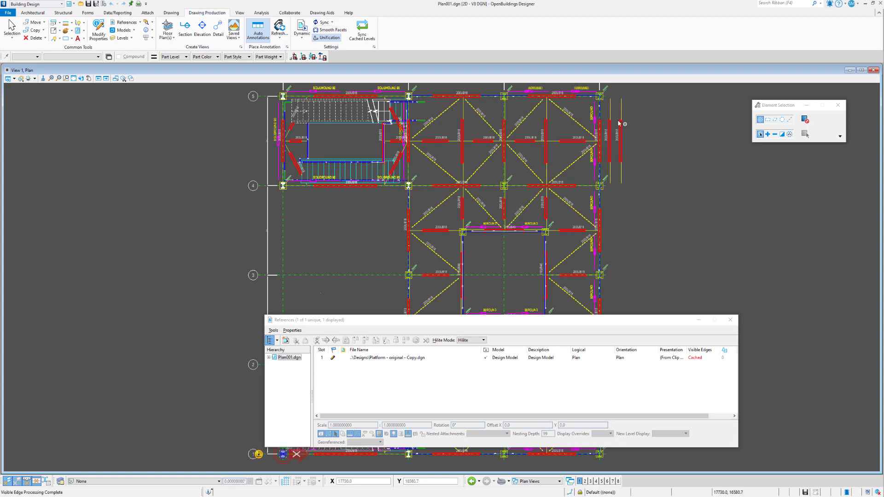
scroll(626, 102, up, 5)
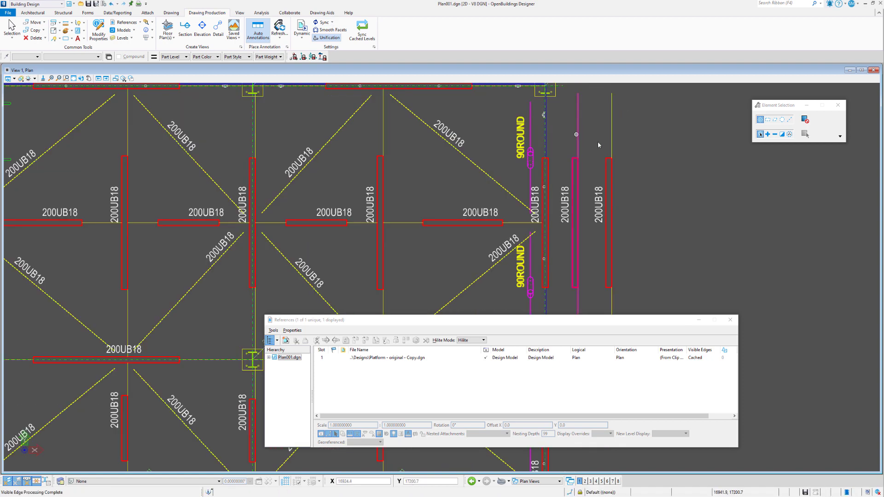